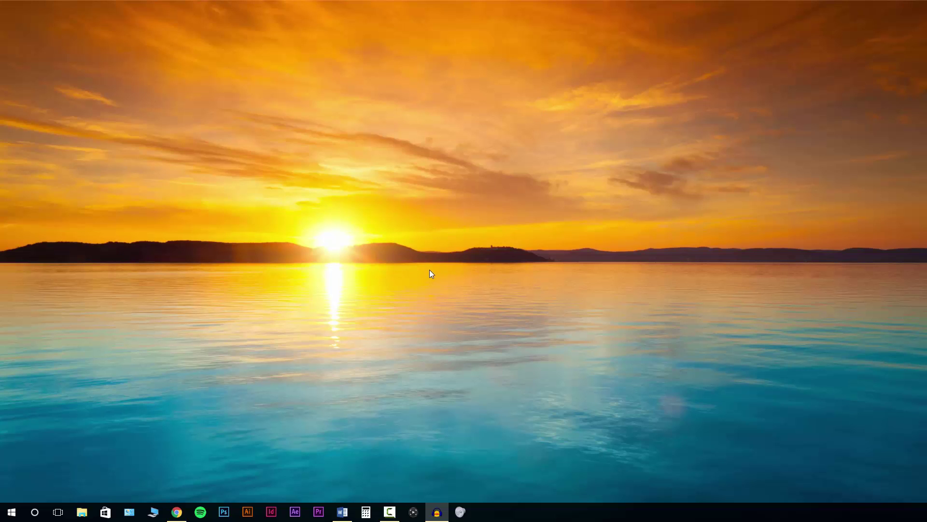
- Load gmail.com in Chrome and open the Create your Google Account sign-up form
left_click(182, 510)
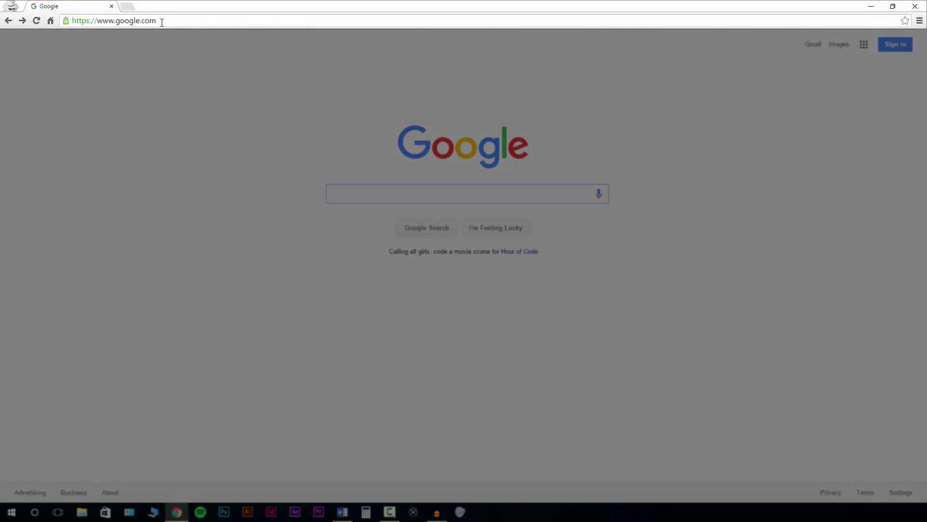
left_click(161, 22)
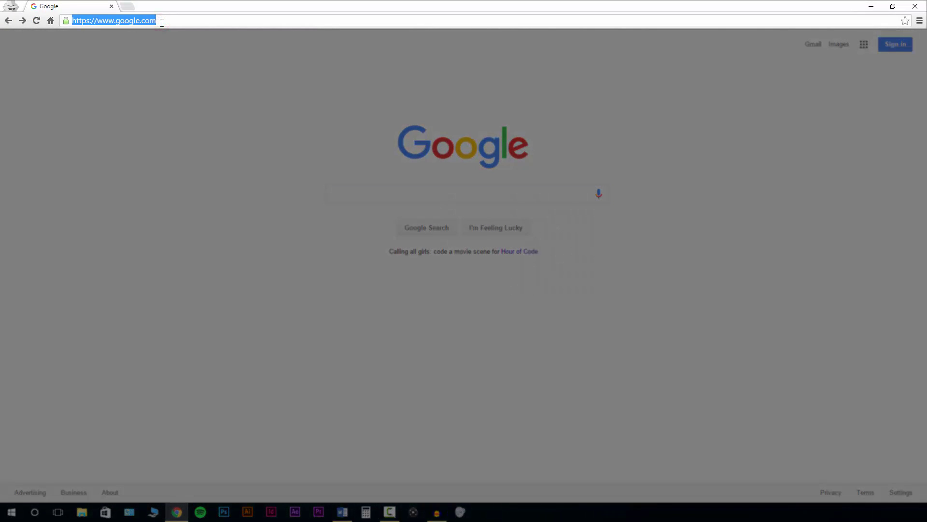
type("gmail.com")
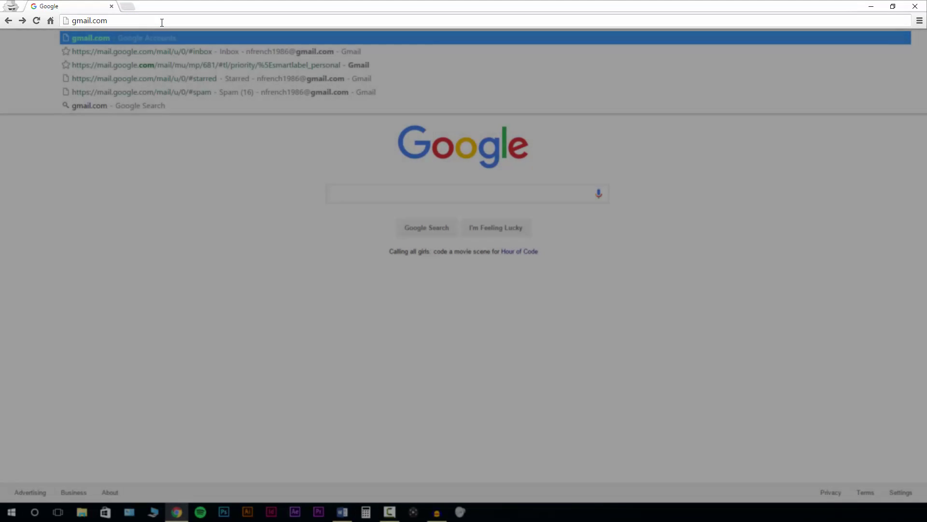
key("Return")
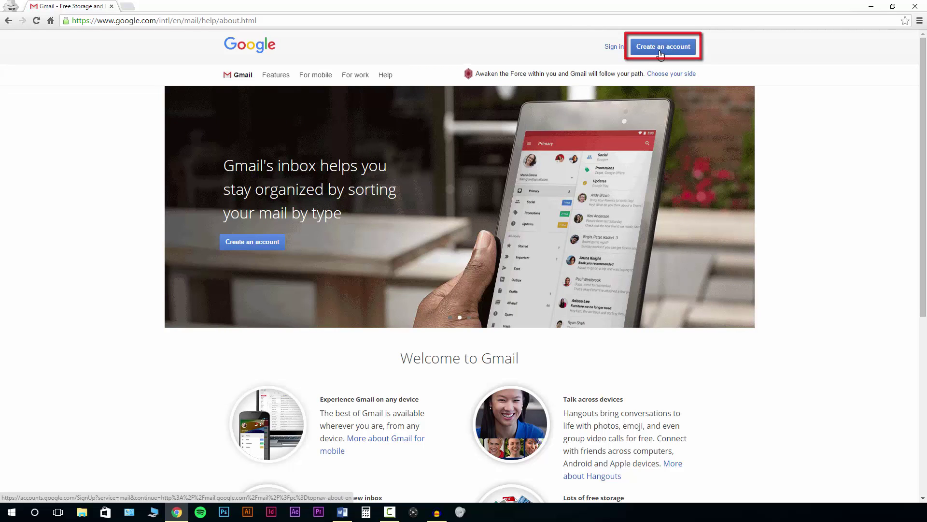
left_click(660, 48)
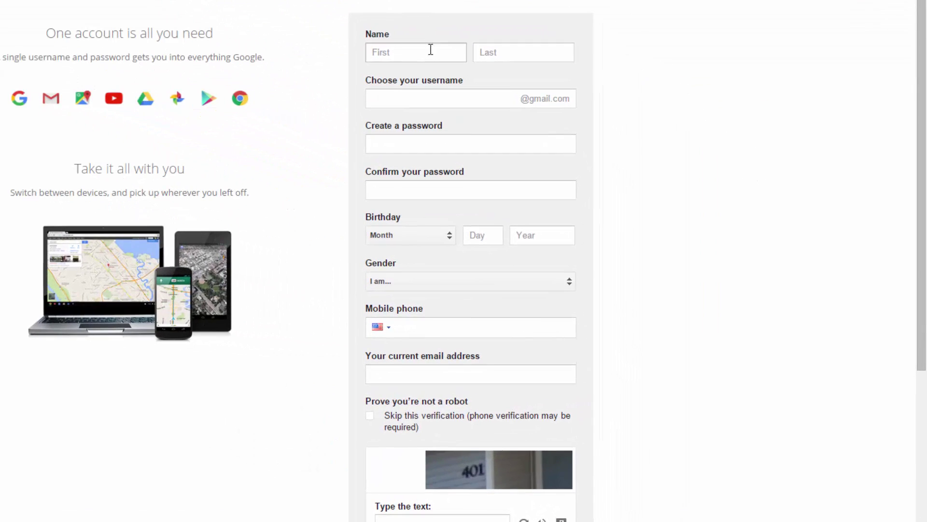
left_click(429, 53)
- Fill in the account holder's first and last name on the sign-up form
type("John")
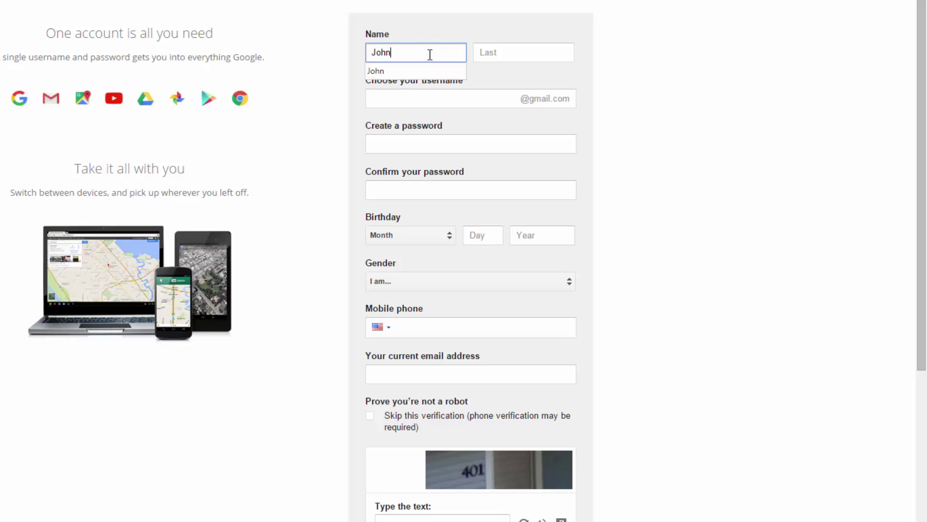
key("Tab")
type("Doe")
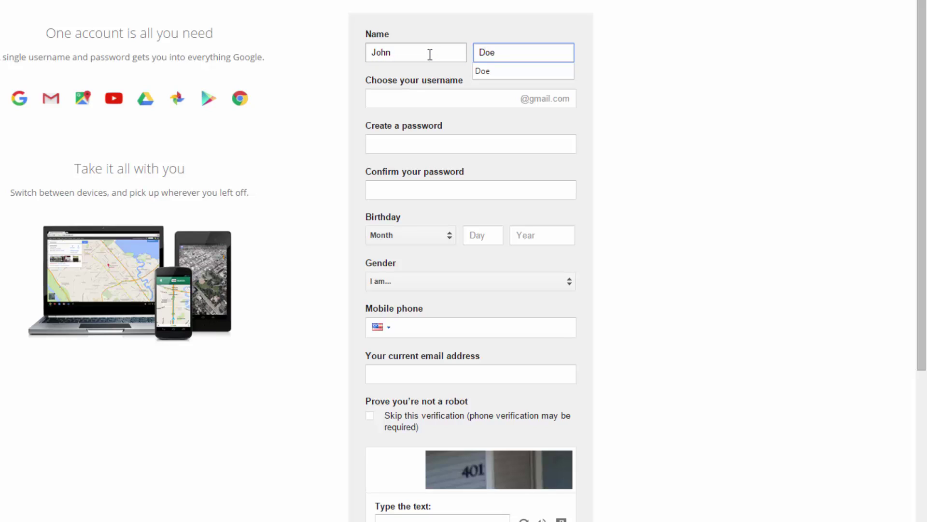
key("Tab")
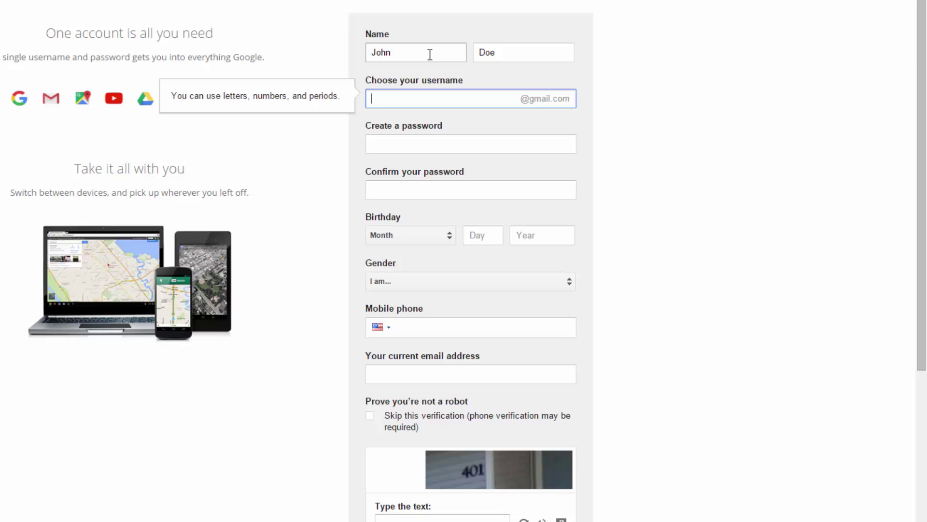
- Enter the chosen username for the new Gmail address, correcting a typo
key("Tab")
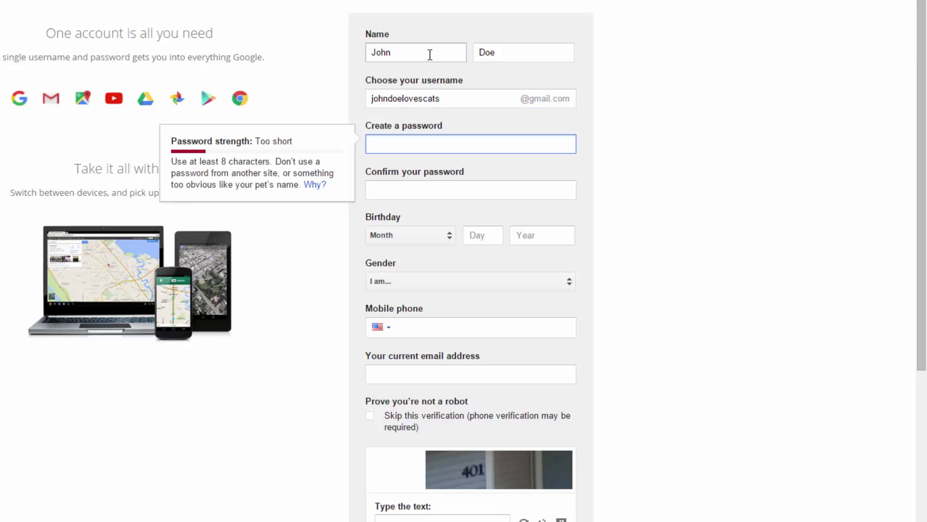
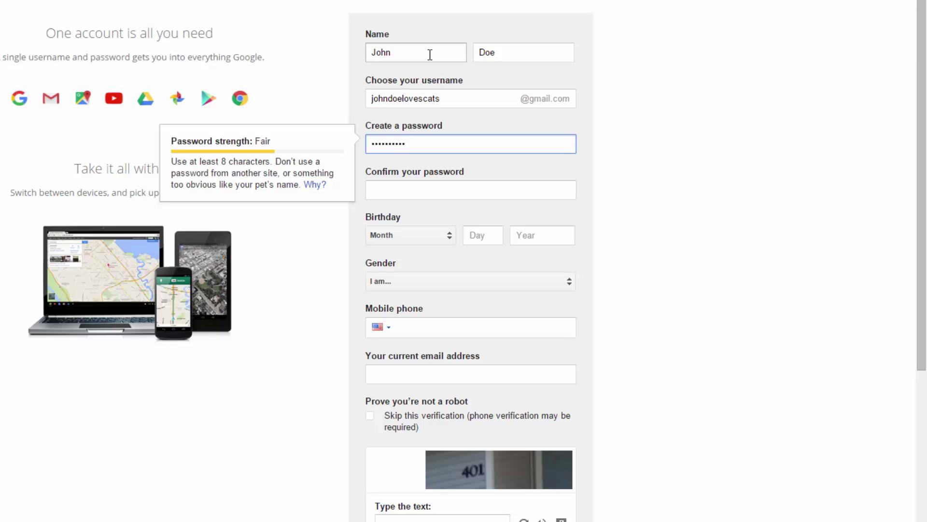
- Enter the account password and retype it in the Confirm field
key("Tab")
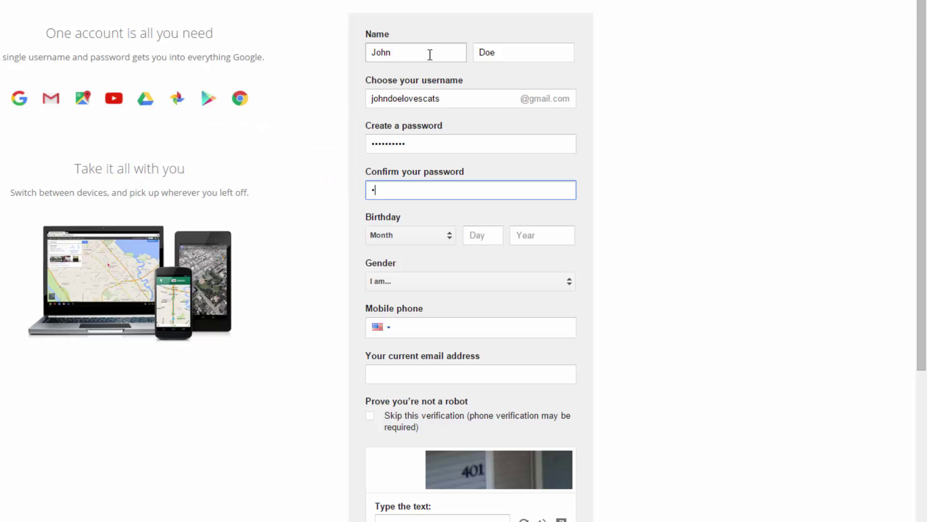
scroll(451, 201, "down", 2)
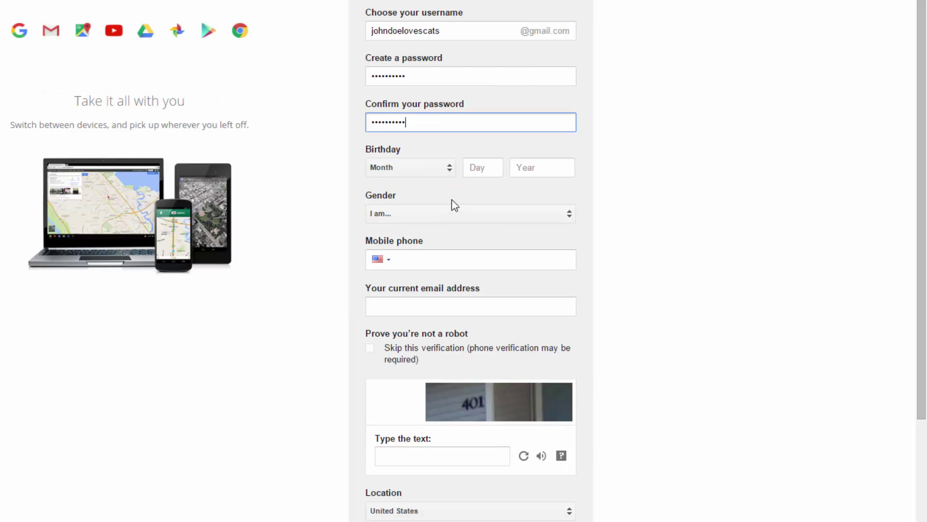
left_click(454, 177)
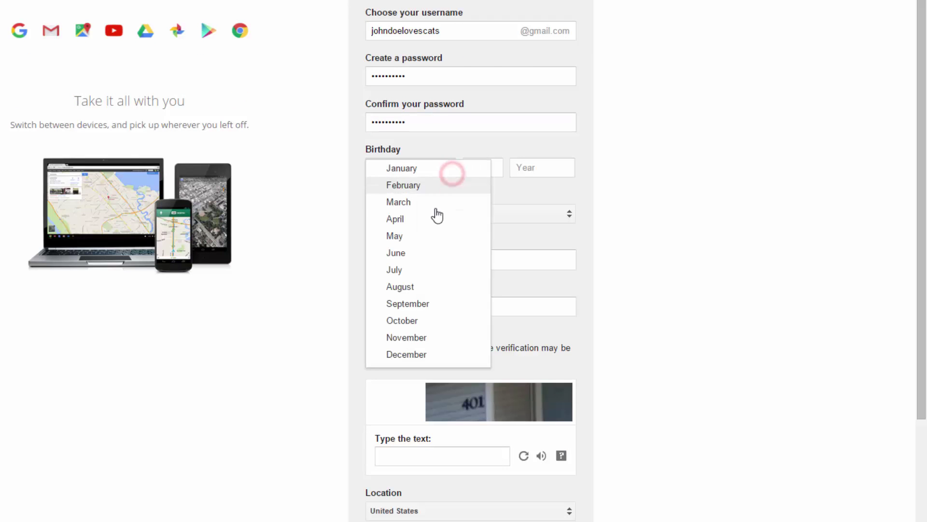
left_click(408, 265)
left_click(483, 166)
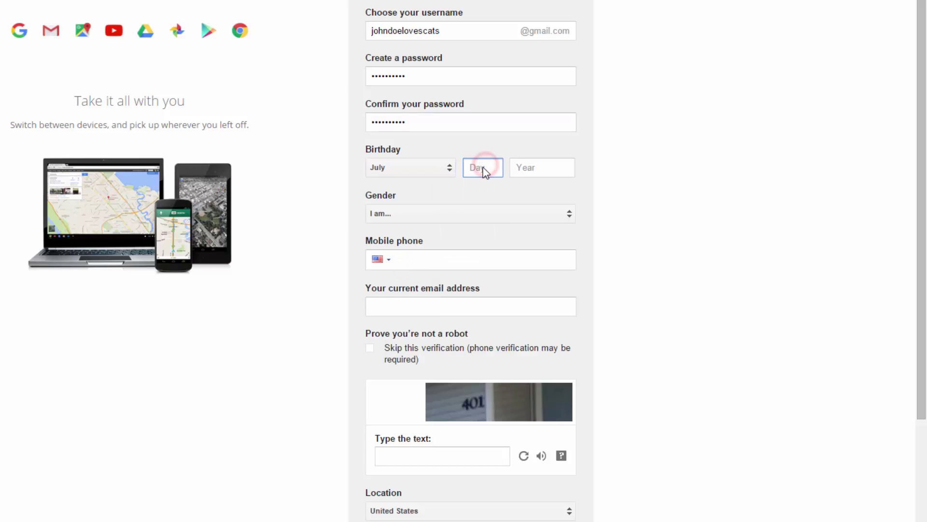
type("4")
key("Tab")
type("1986")
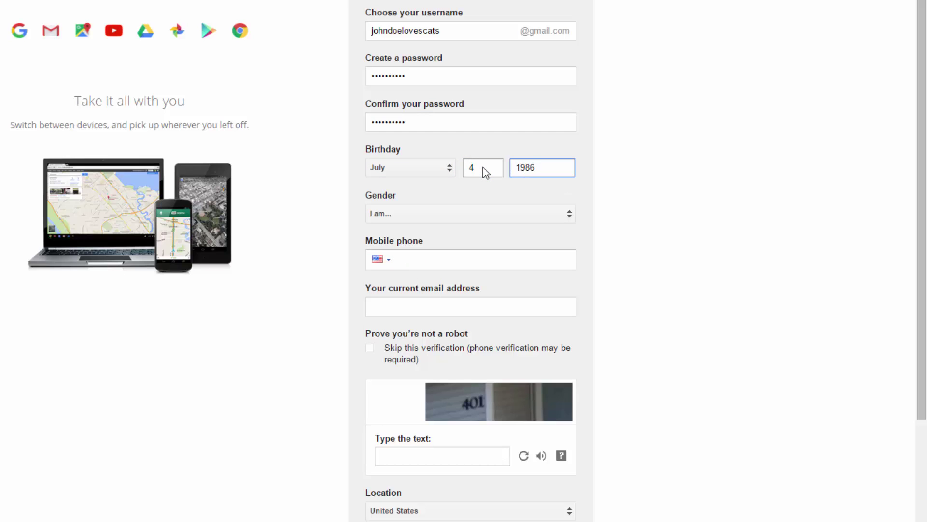
- Choose Male as the gender
key("Tab")
left_click(470, 212)
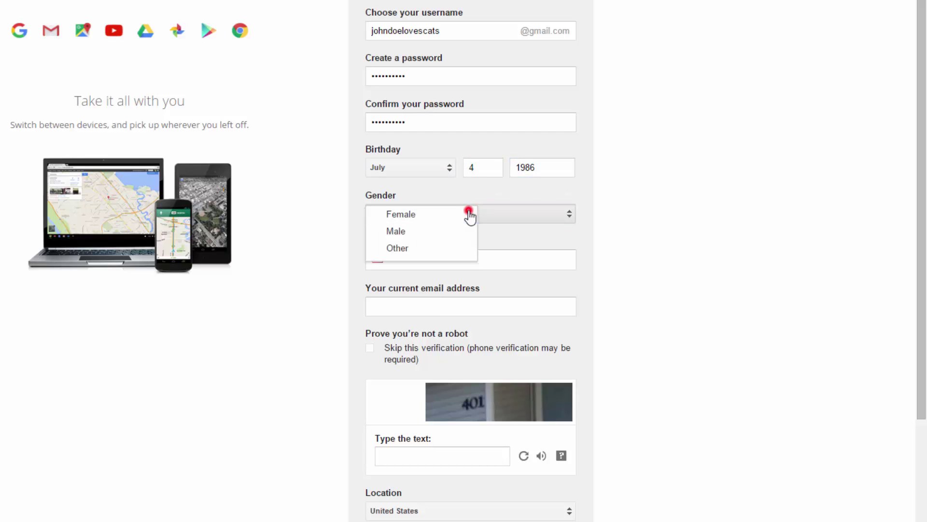
left_click(432, 232)
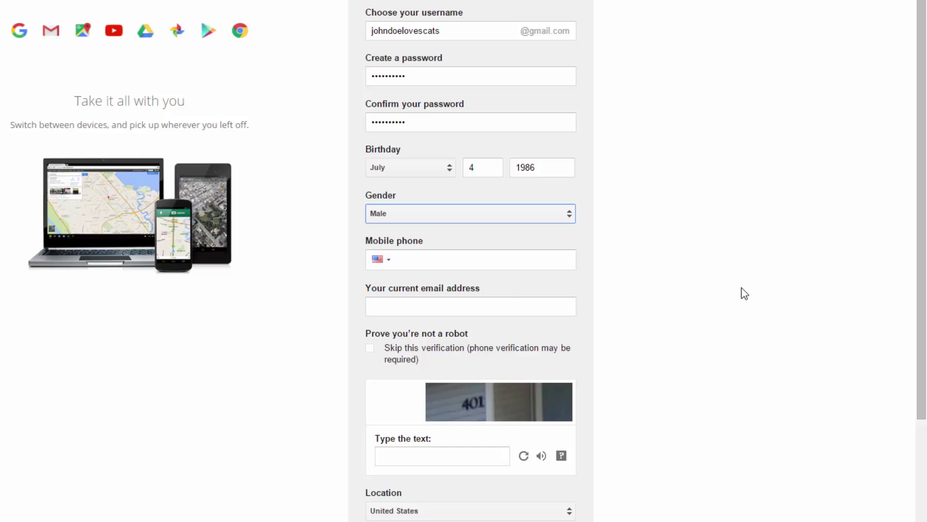
scroll(692, 275, "down", 3)
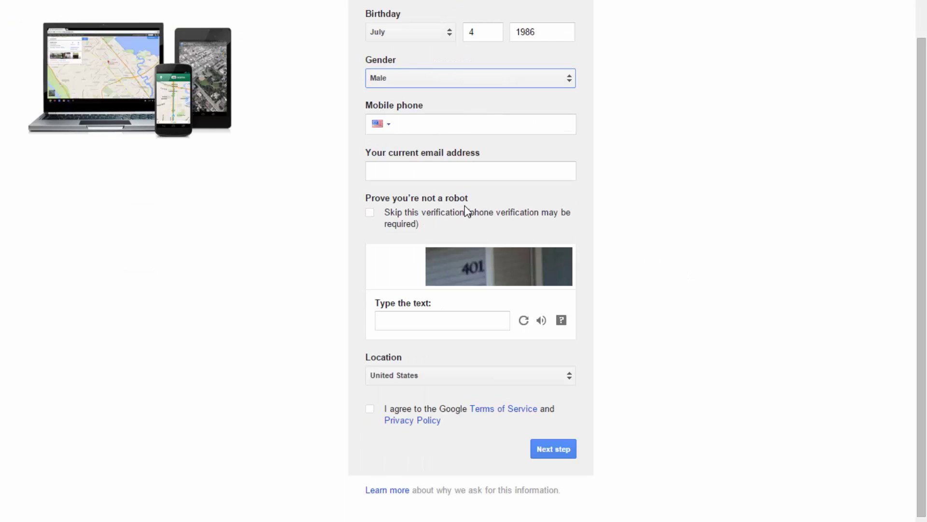
- Enter the captcha text, accept the Terms of Service, and submit the sign-up form
left_click(455, 316)
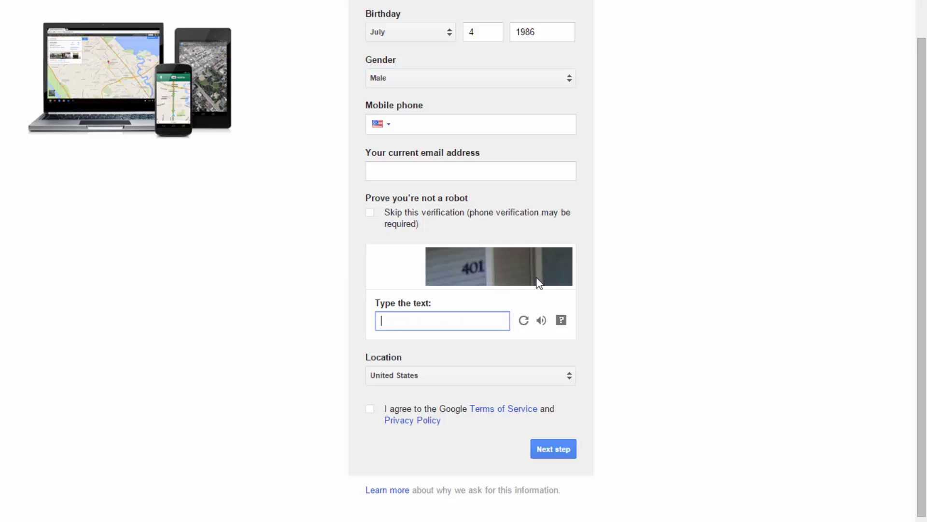
type("401")
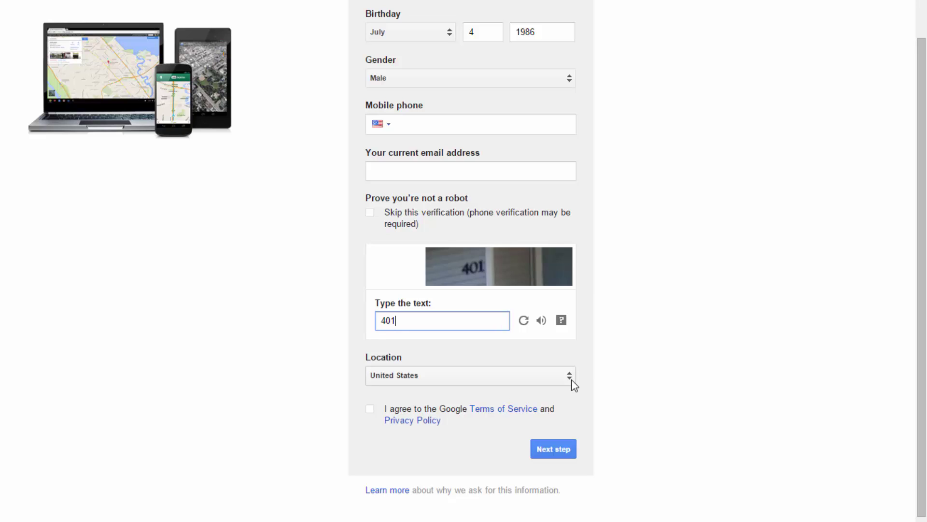
left_click(371, 411)
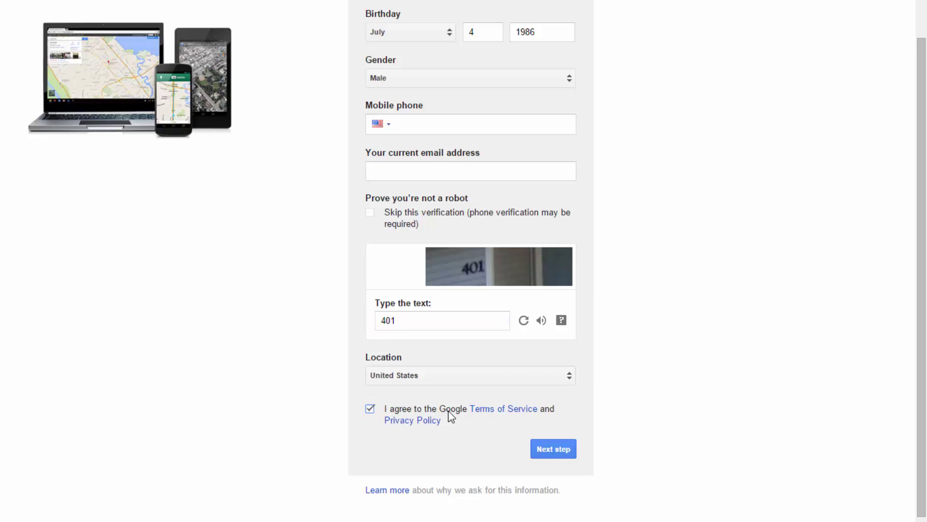
left_click(572, 445)
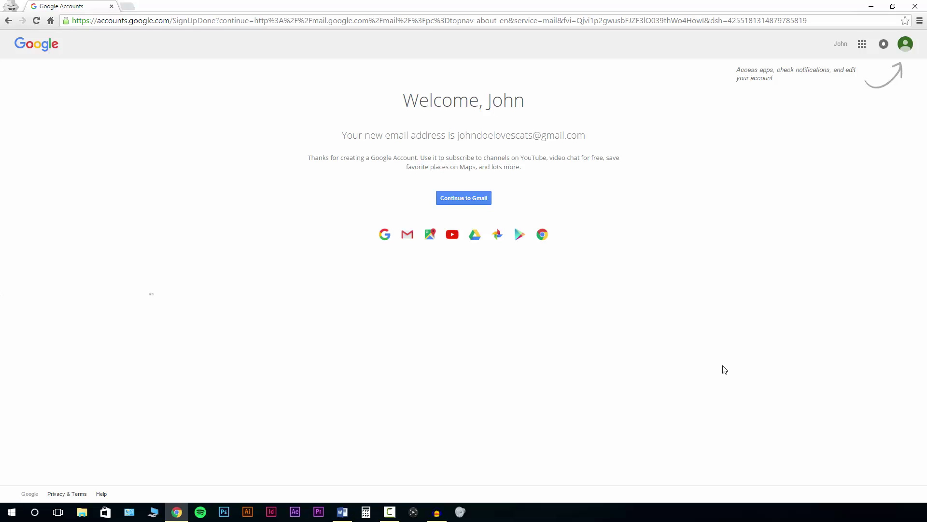
- Continue from the welcome page to Gmail
left_click(471, 199)
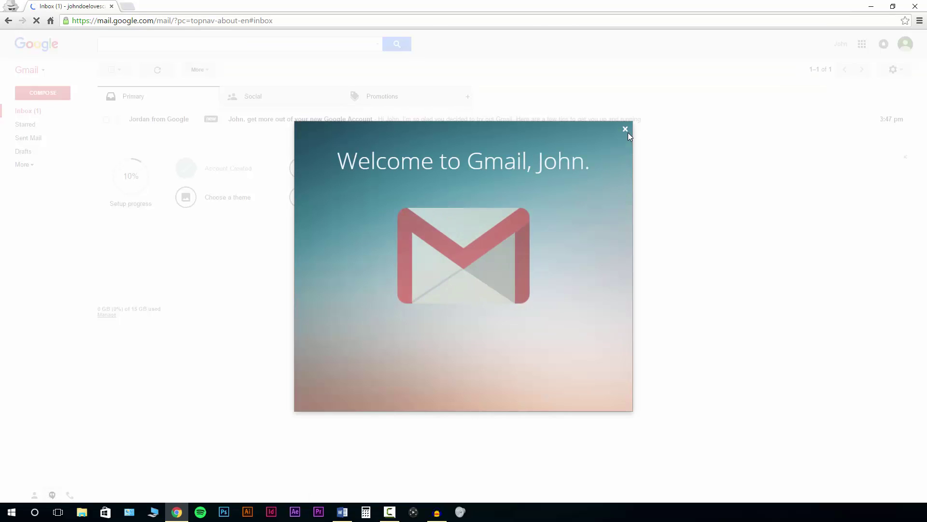
- Close the Welcome to Gmail overlay
left_click(625, 130)
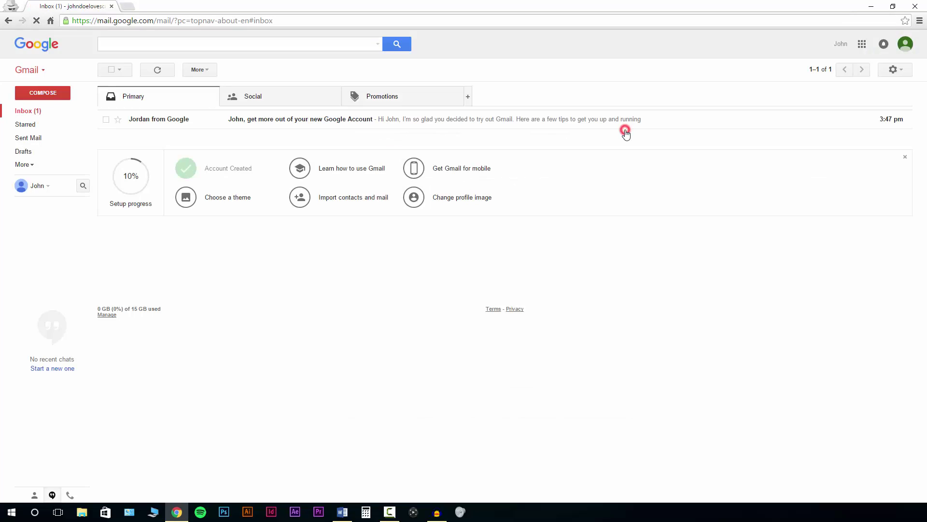